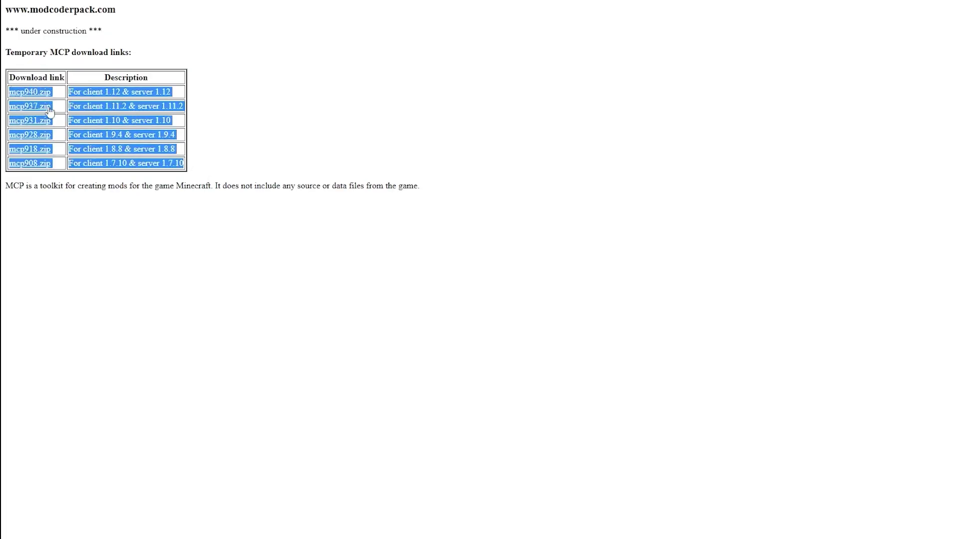
# - Show the MCP-919 repository's download options via the green Code button
pyautogui.click(128, 142)
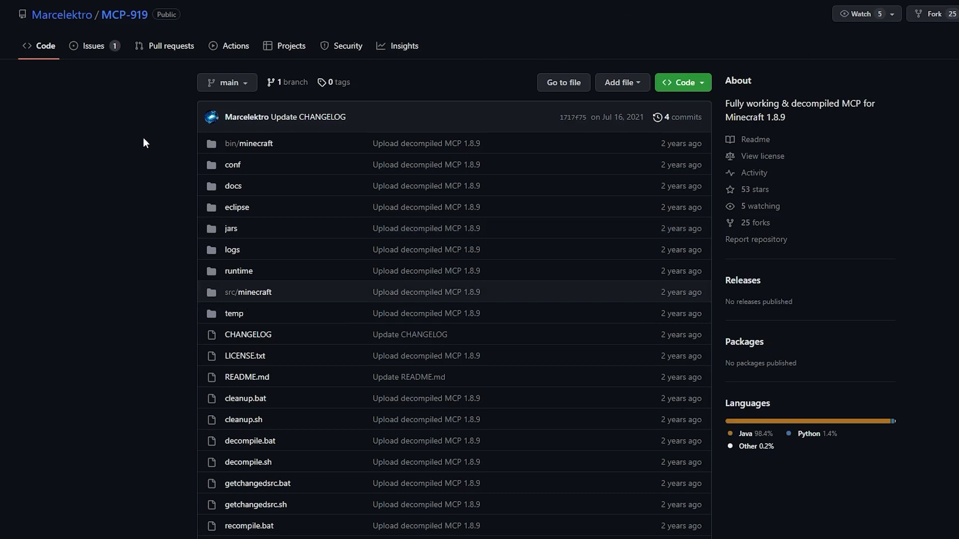
pyautogui.scroll(-1, 144, 141)
pyautogui.scroll(-3, 143, 140)
pyautogui.scroll(1, 143, 141)
pyautogui.scroll(3, 143, 141)
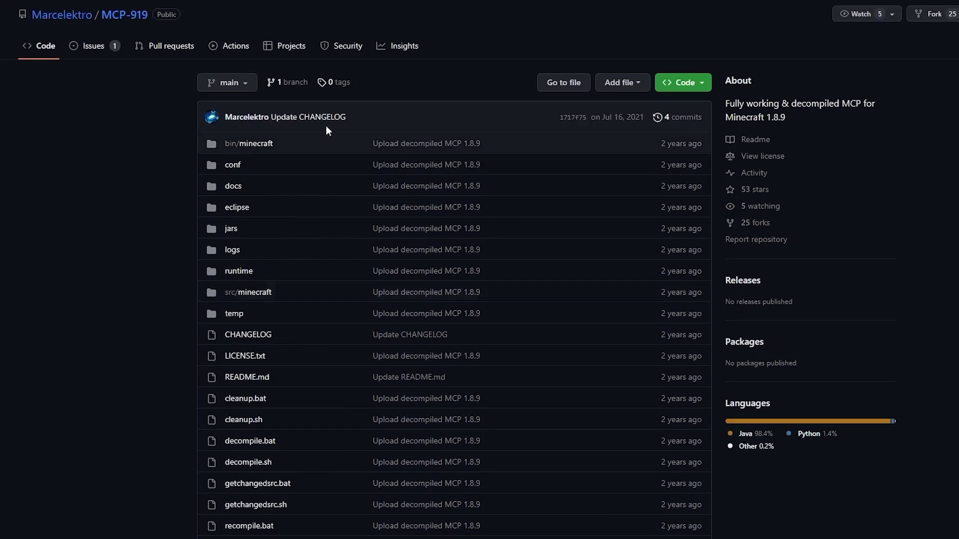
pyautogui.click(675, 82)
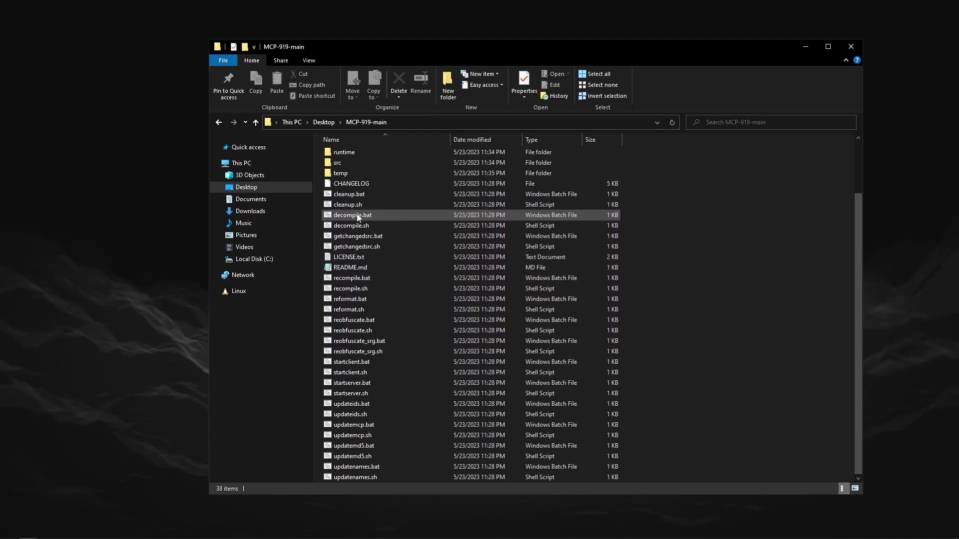
pyautogui.scroll(2, 362, 216)
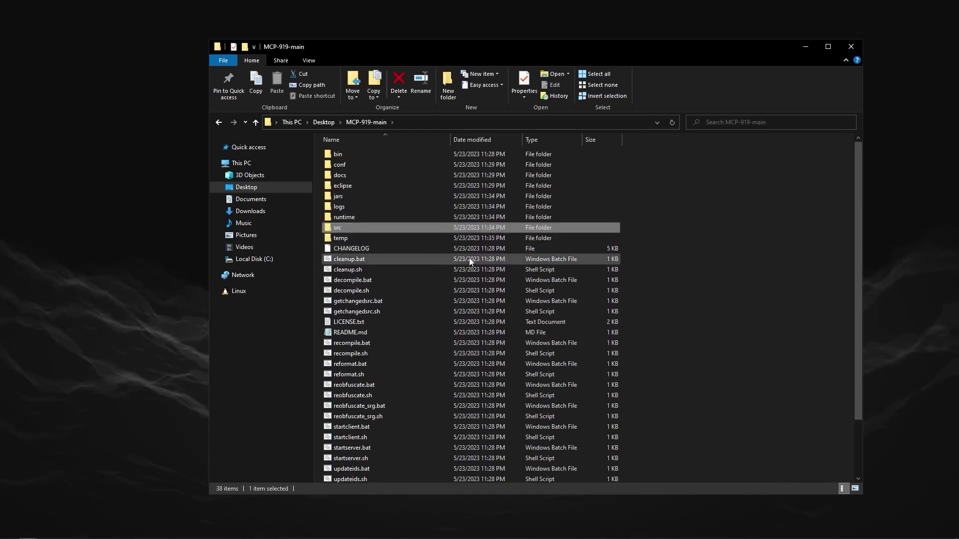
# - Navigate into MCP-919-main\src\minecraft\net\minecraft in File Explorer
pyautogui.click(342, 227)
pyautogui.doubleClick(342, 227)
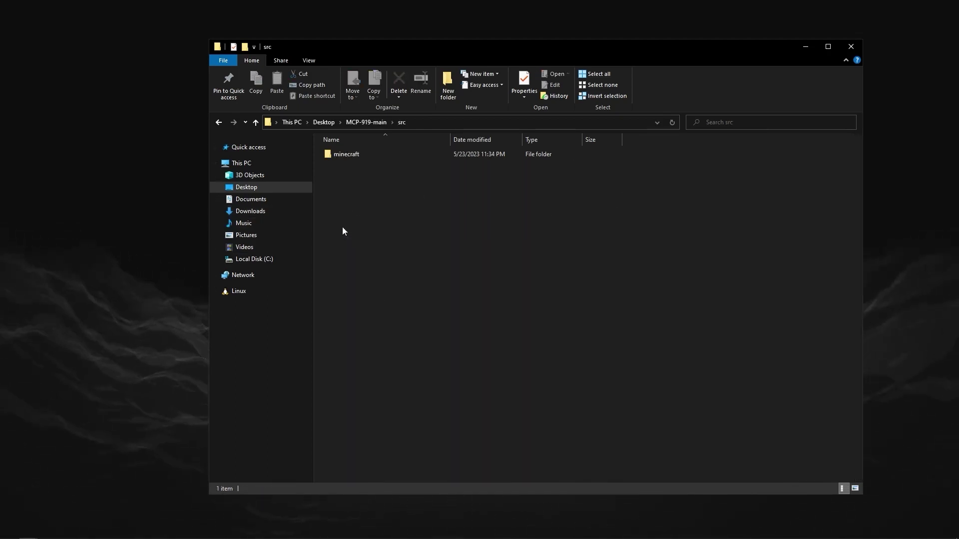
pyautogui.doubleClick(345, 155)
pyautogui.click(347, 153)
pyautogui.doubleClick(348, 153)
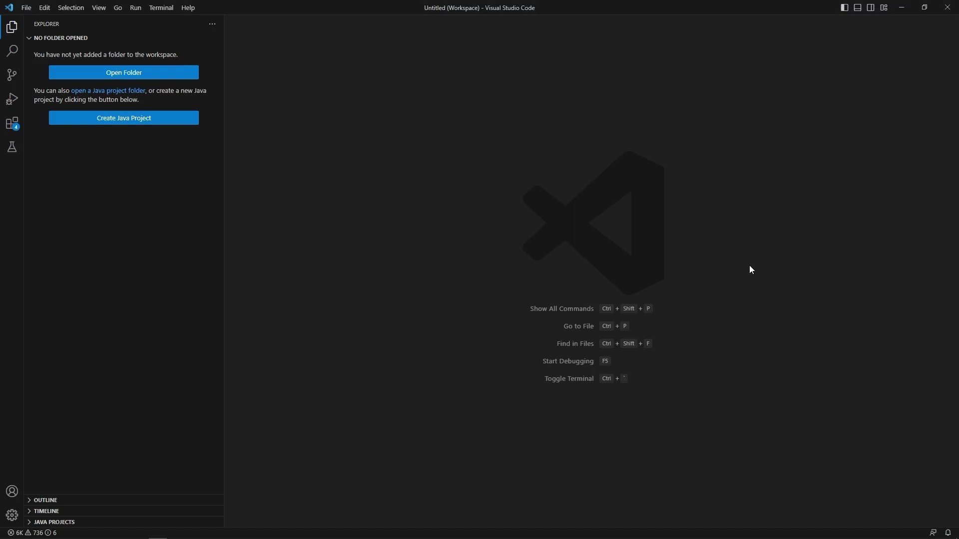
# - Add the MCP-919-main\src\minecraft folder to the VS Code workspace
pyautogui.click(160, 77)
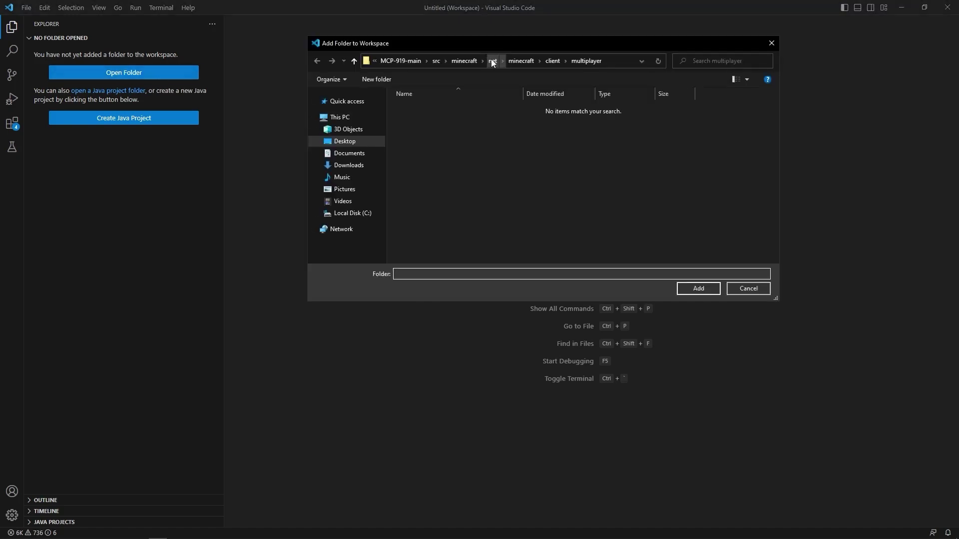
pyautogui.click(464, 61)
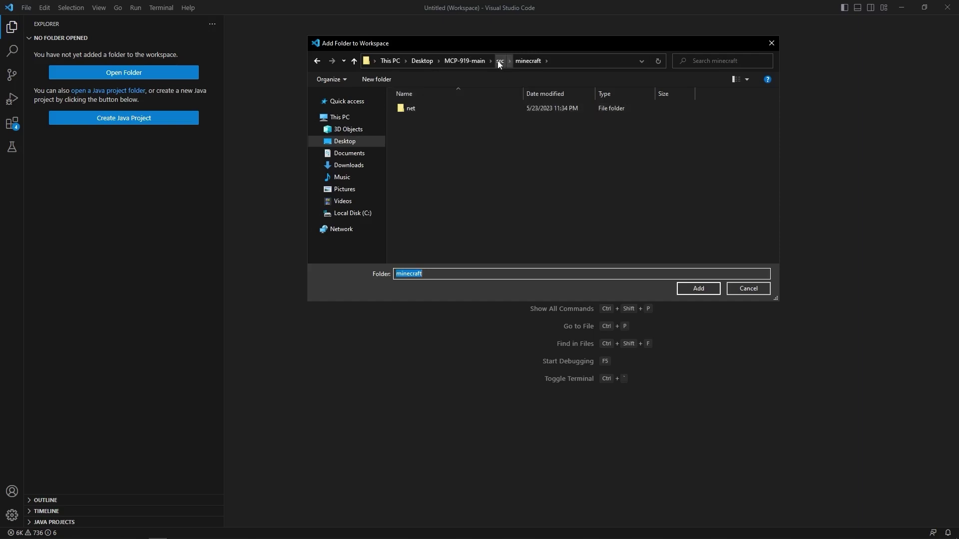
pyautogui.press('Return')
pyautogui.scroll(-2, 142, 97)
pyautogui.scroll(-5, 131, 202)
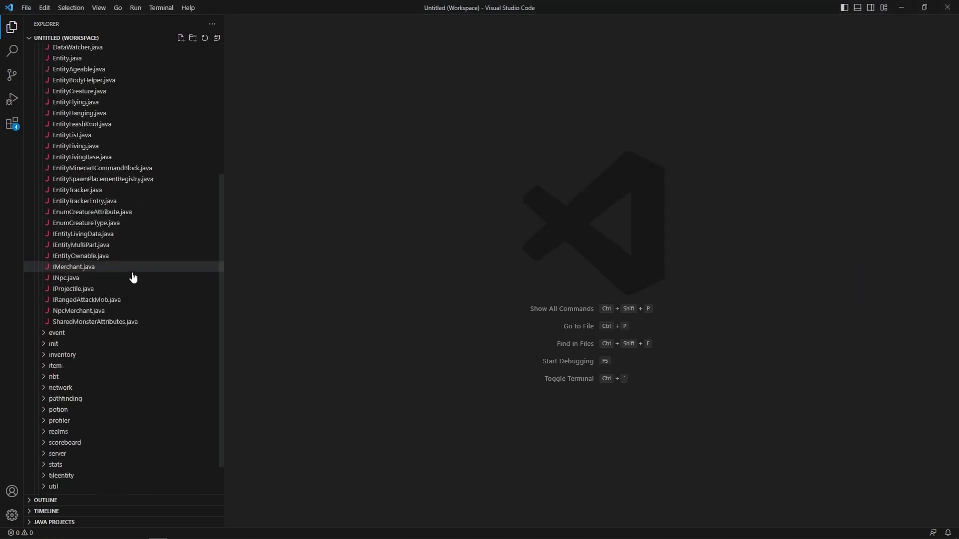
pyautogui.scroll(-2, 127, 300)
pyautogui.scroll(5, 122, 300)
pyautogui.scroll(2, 120, 232)
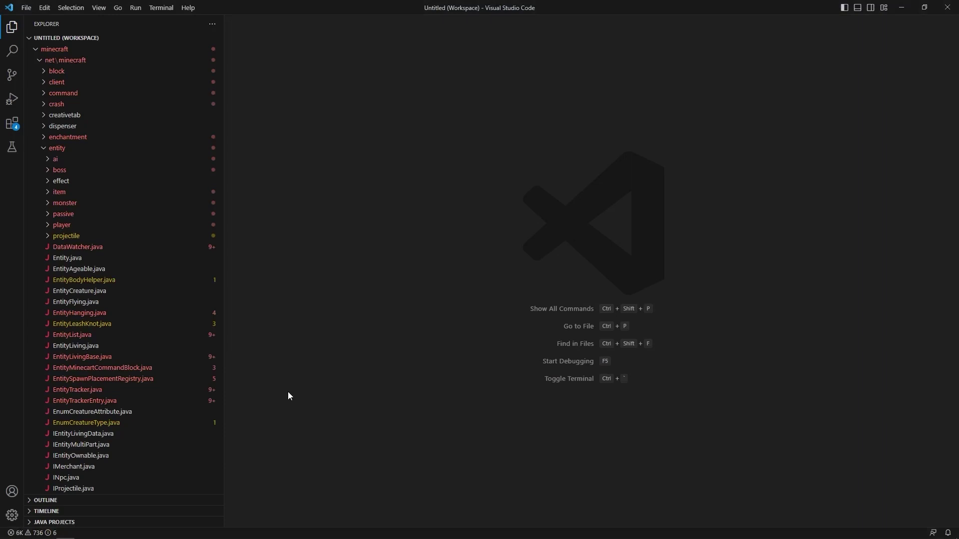
pyautogui.moveTo(78, 247)
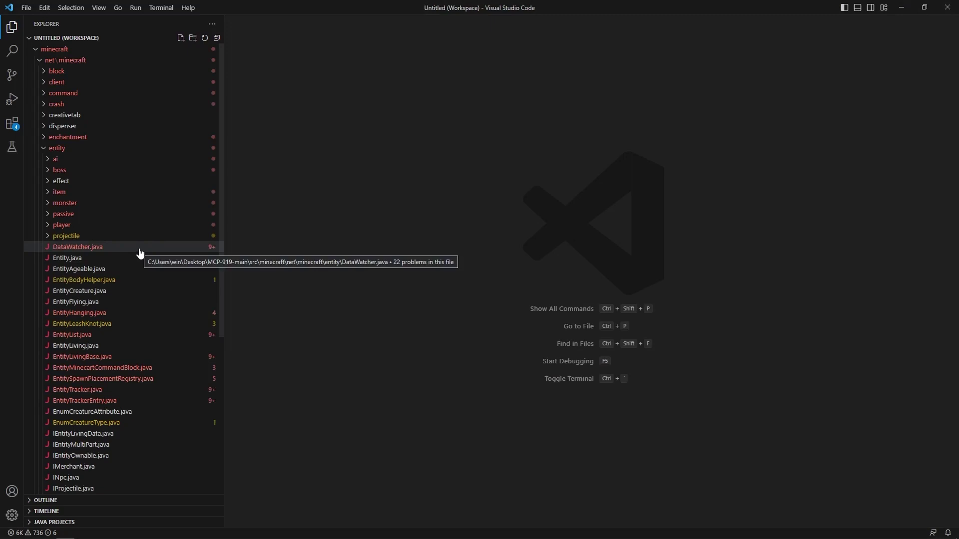
pyautogui.scroll(-3, 139, 254)
pyautogui.scroll(-4, 139, 254)
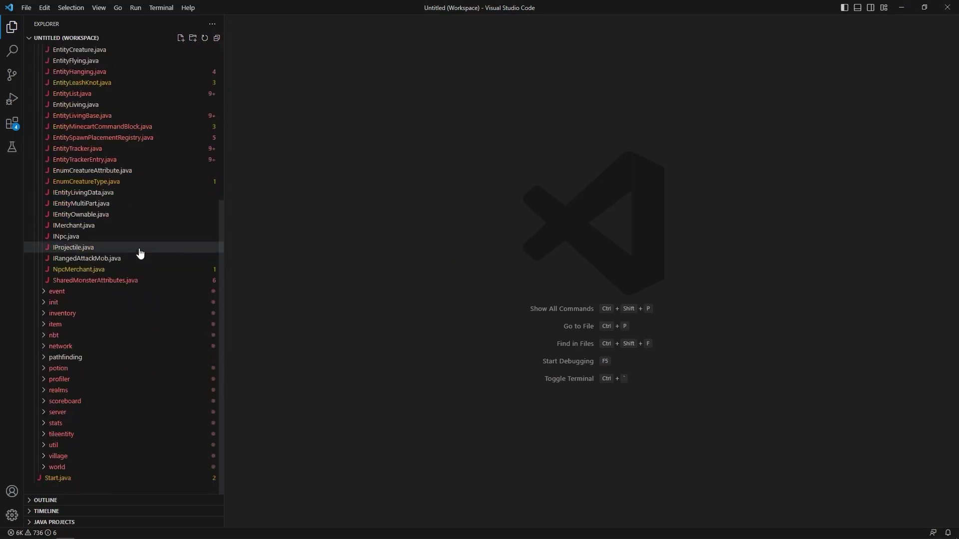
pyautogui.scroll(5, 140, 253)
pyautogui.scroll(2, 140, 240)
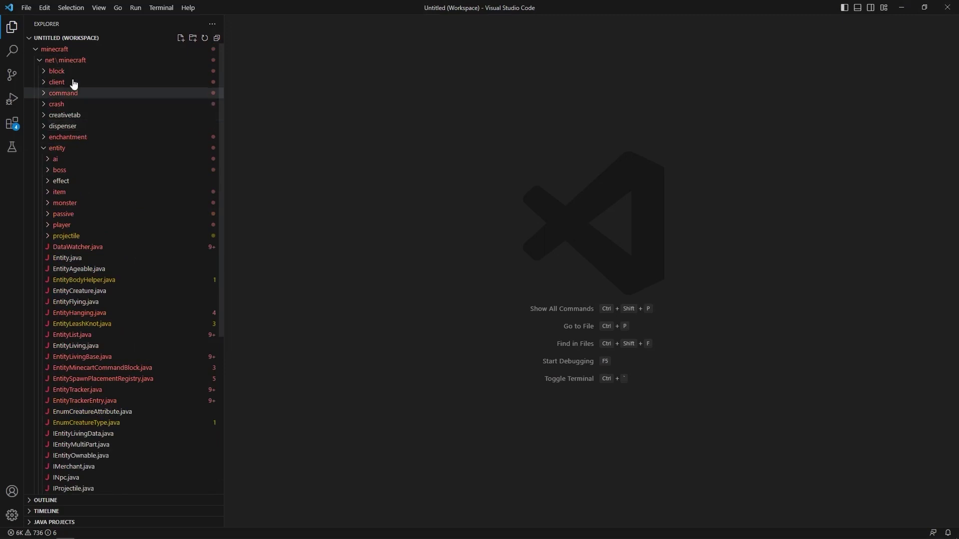
# - Open client\Minecraft.java, highlight the crash description on line 410, and switch to jadx-gui
pyautogui.click(64, 83)
pyautogui.scroll(-1, 71, 120)
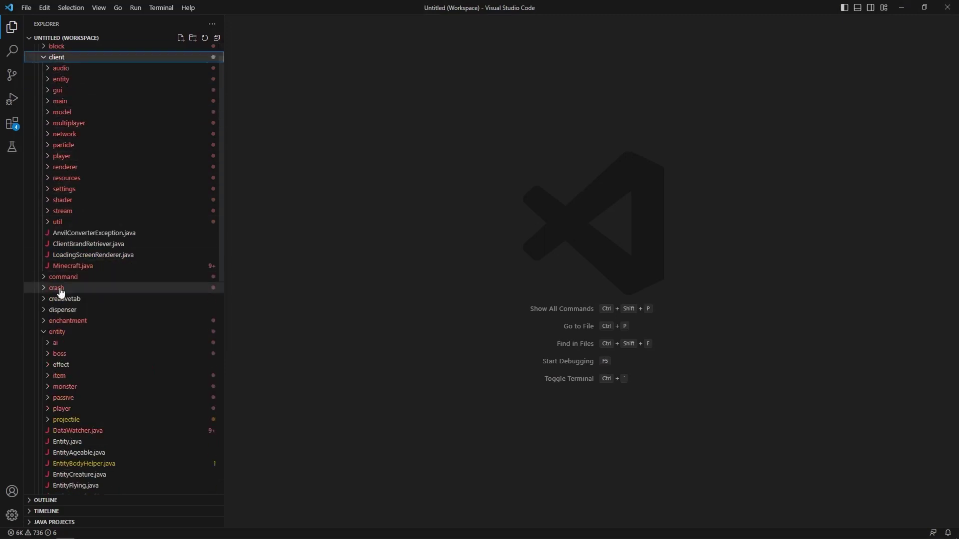
pyautogui.click(58, 331)
pyautogui.scroll(-2, 66, 315)
pyautogui.scroll(1, 67, 300)
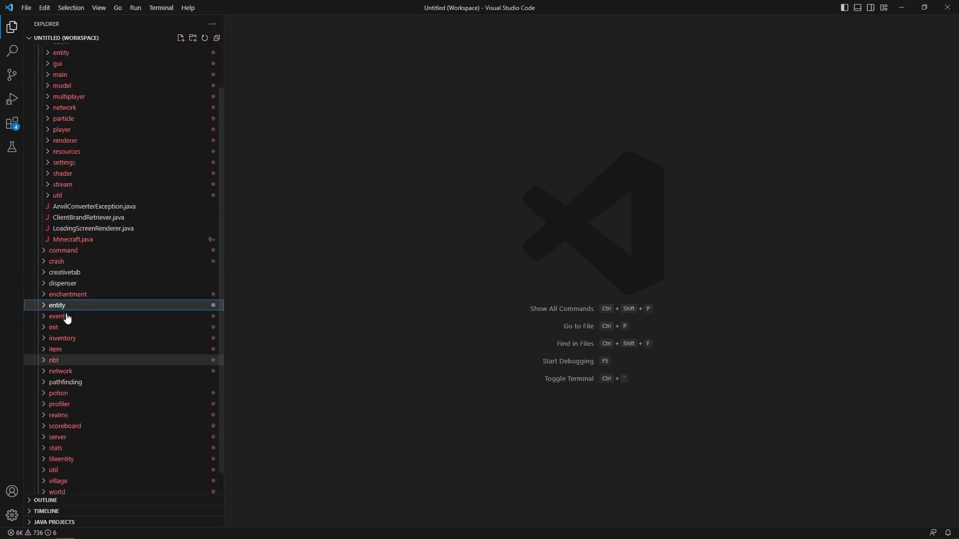
pyautogui.scroll(1, 66, 318)
pyautogui.scroll(1, 72, 263)
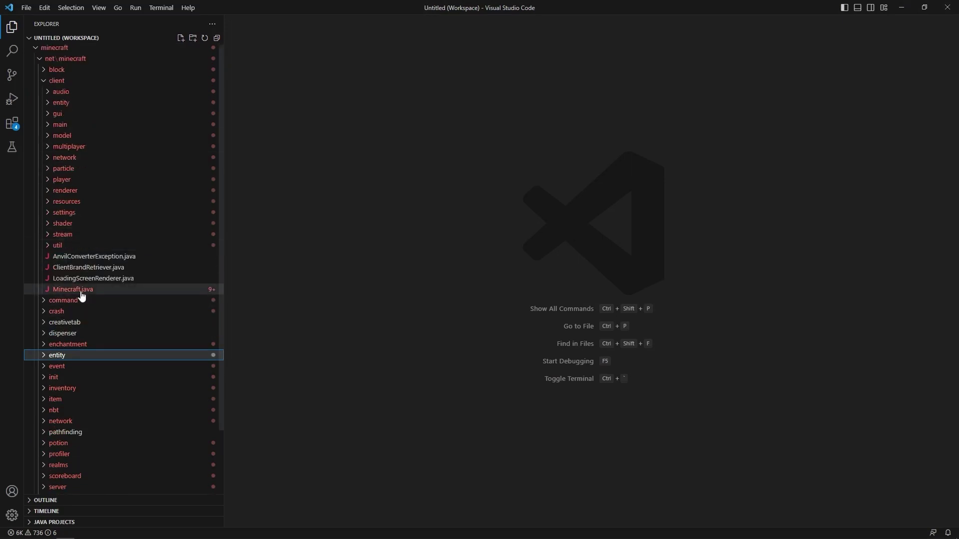
pyautogui.click(75, 290)
pyautogui.scroll(-5, 341, 188)
pyautogui.scroll(-15, 305, 215)
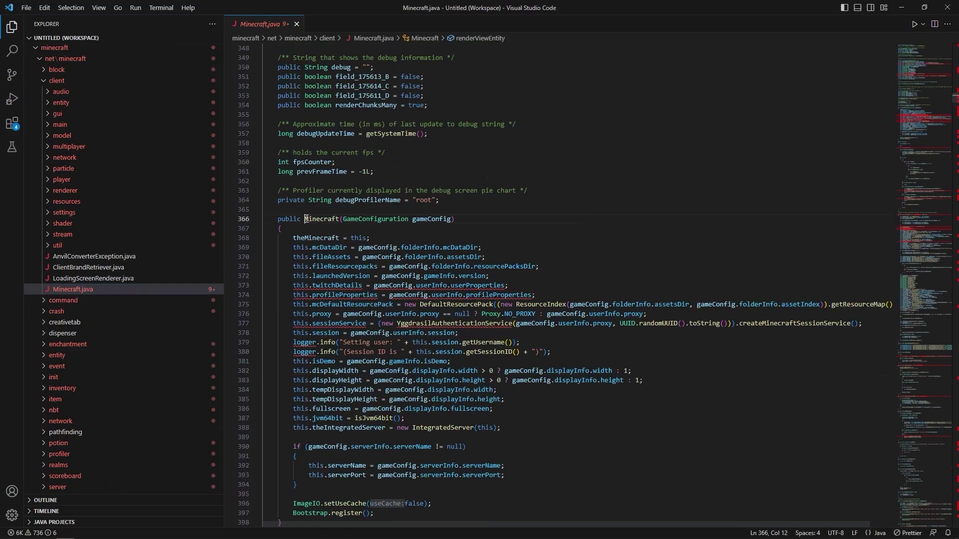
pyautogui.scroll(-5, 340, 221)
pyautogui.scroll(2, 438, 287)
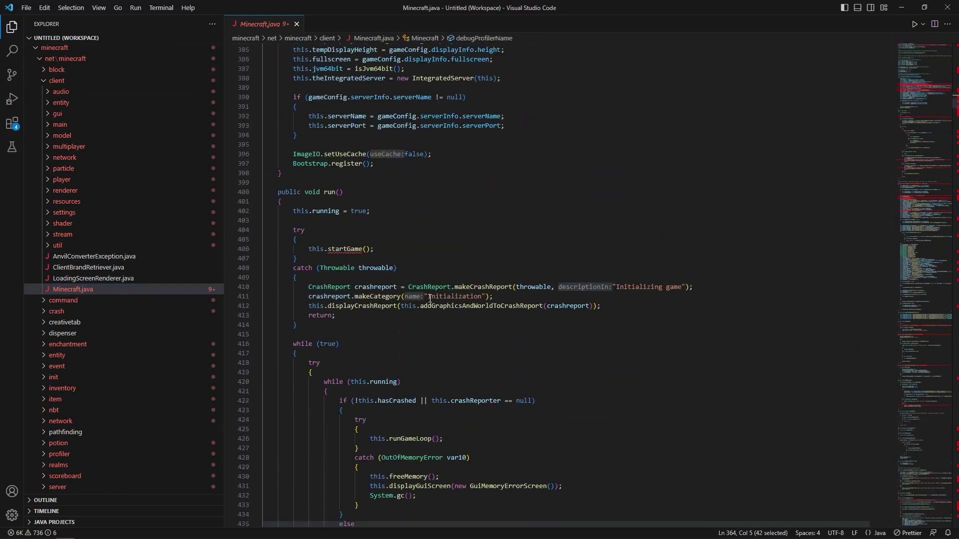
pyautogui.moveTo(617, 287); pyautogui.dragTo(672, 291)
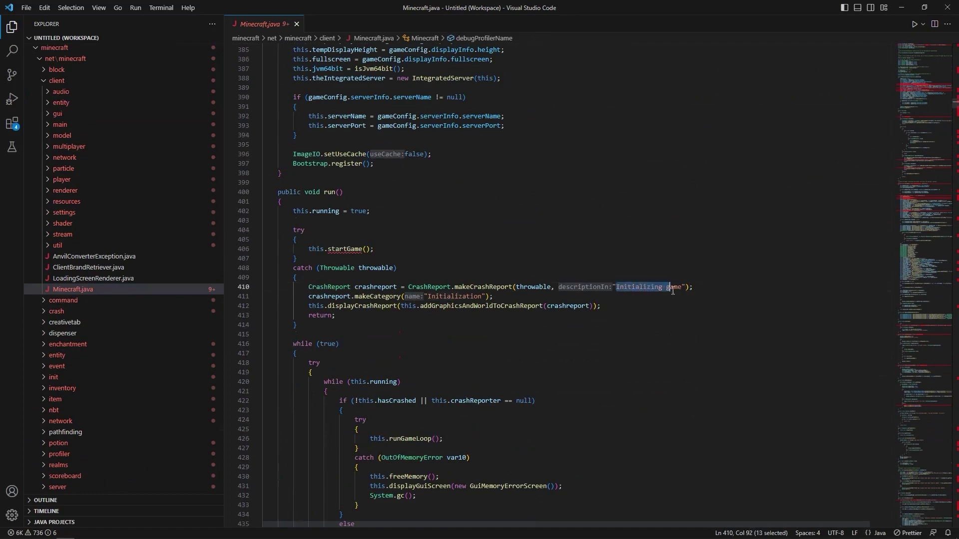
pyautogui.hotkey('alt', 'Tab')
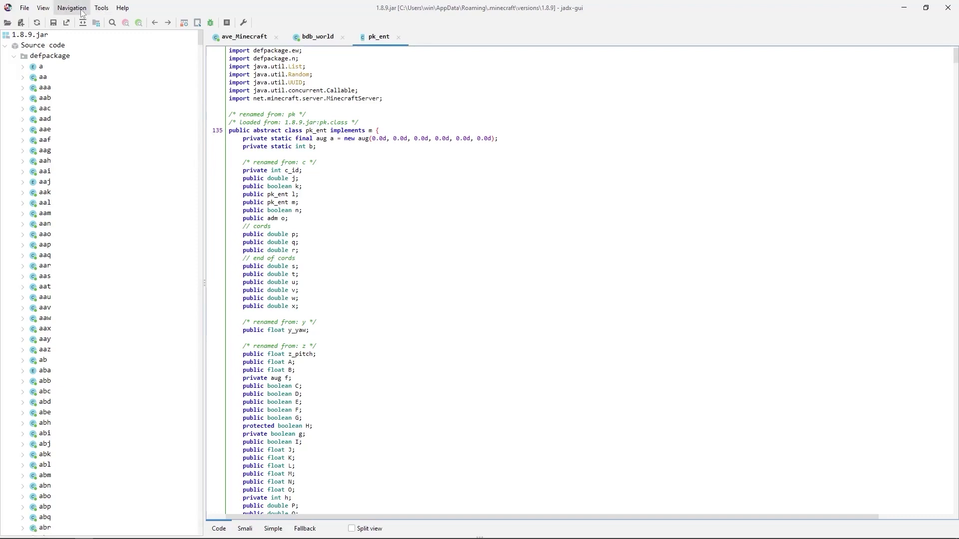
# - Text-search jadx-gui for 'Initializing game' and open the matching ave_Minecraft.a() result
pyautogui.click(81, 9)
pyautogui.click(88, 22)
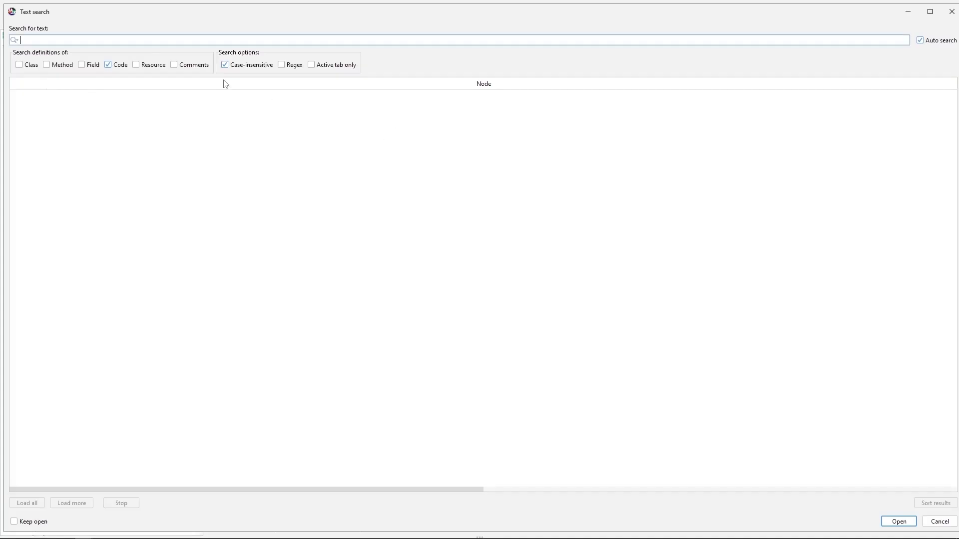
pyautogui.write('Initializing game')
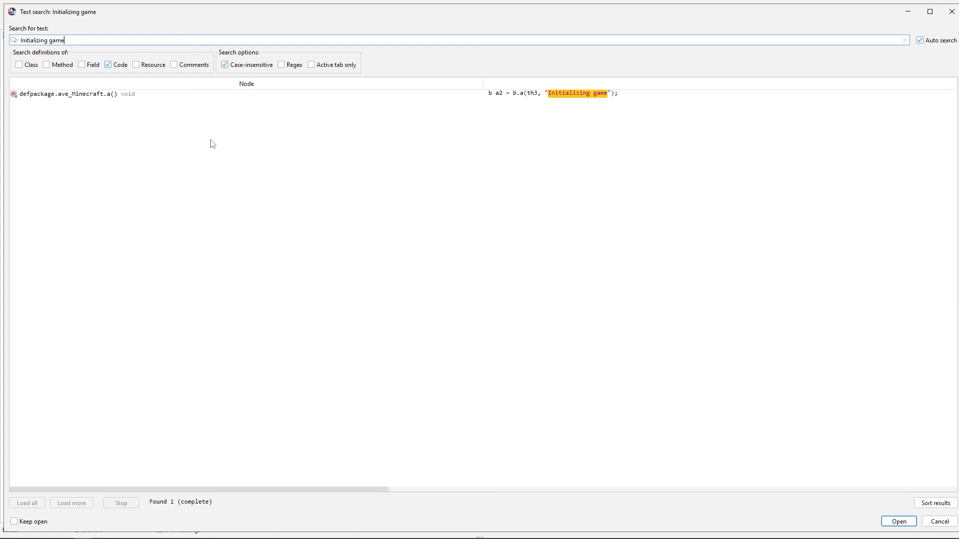
pyautogui.doubleClick(216, 98)
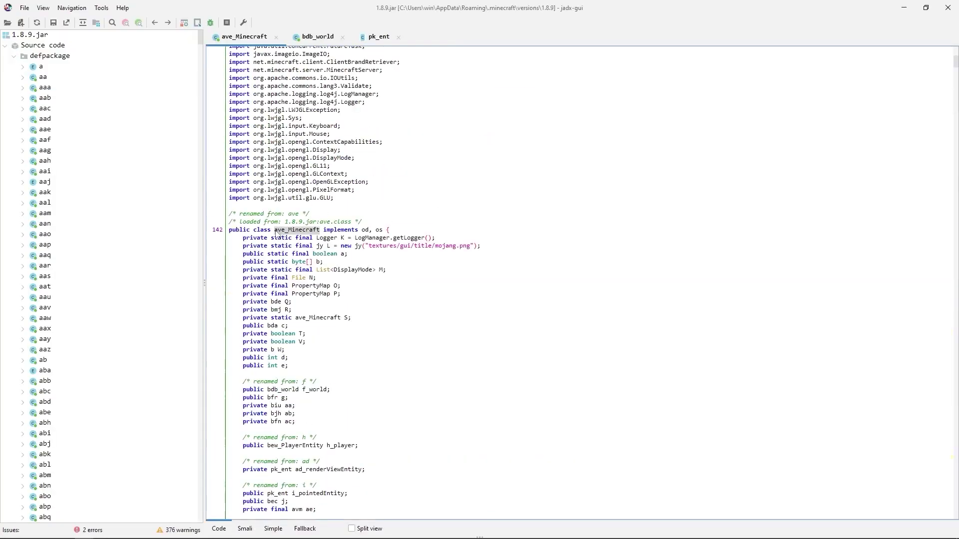
pyautogui.click(274, 232)
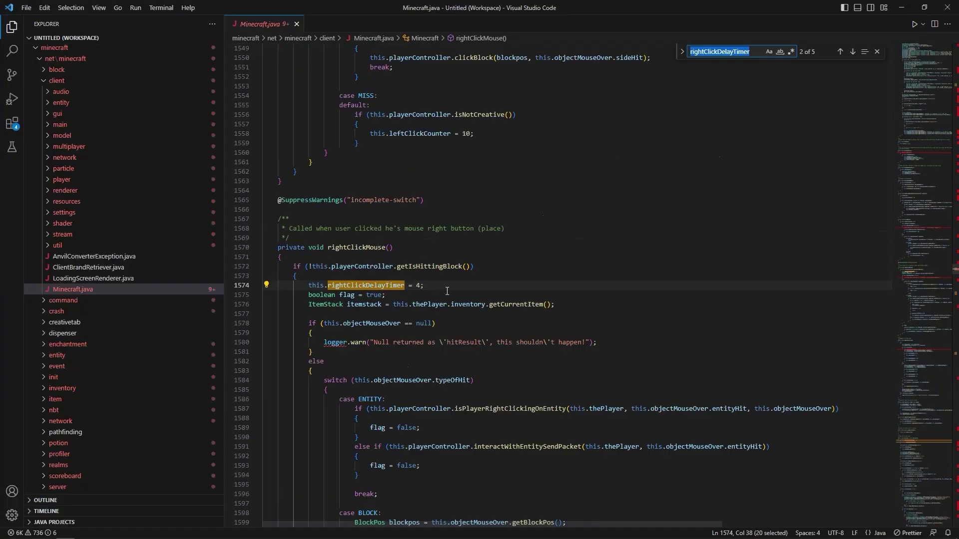
pyautogui.scroll(-2, 444, 297)
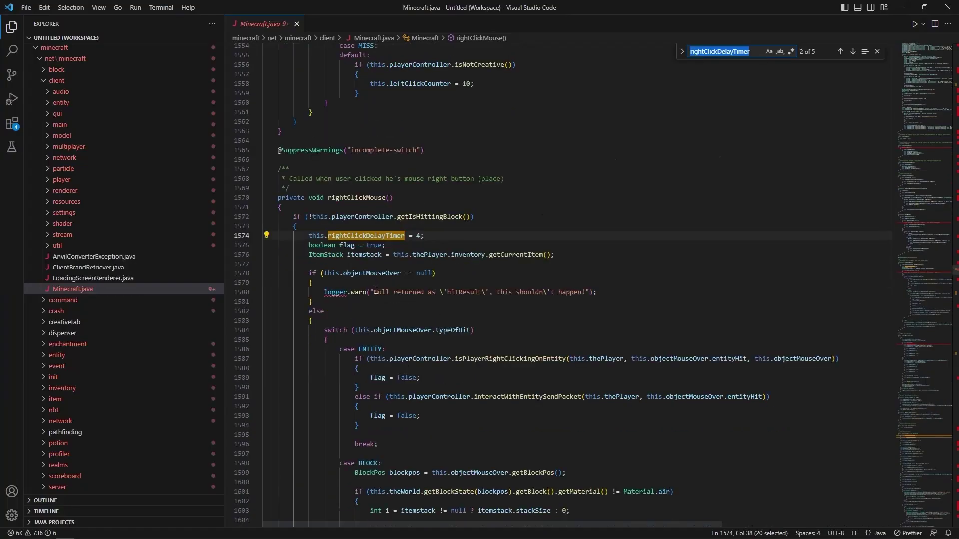
# - Copy the logger.warn null hitResult message from rightClickMouse on line 1580
pyautogui.moveTo(373, 292); pyautogui.dragTo(457, 293)
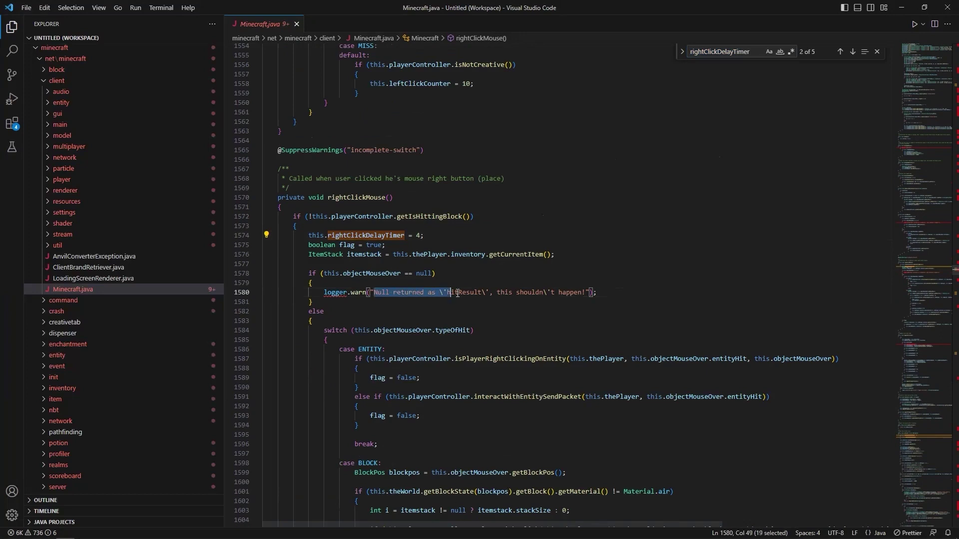
pyautogui.rightClick(588, 292)
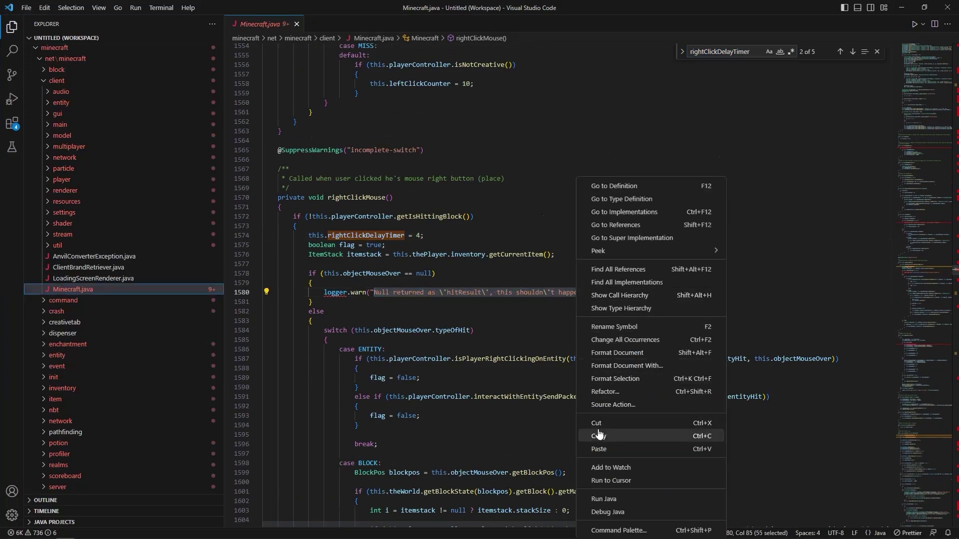
pyautogui.click(602, 435)
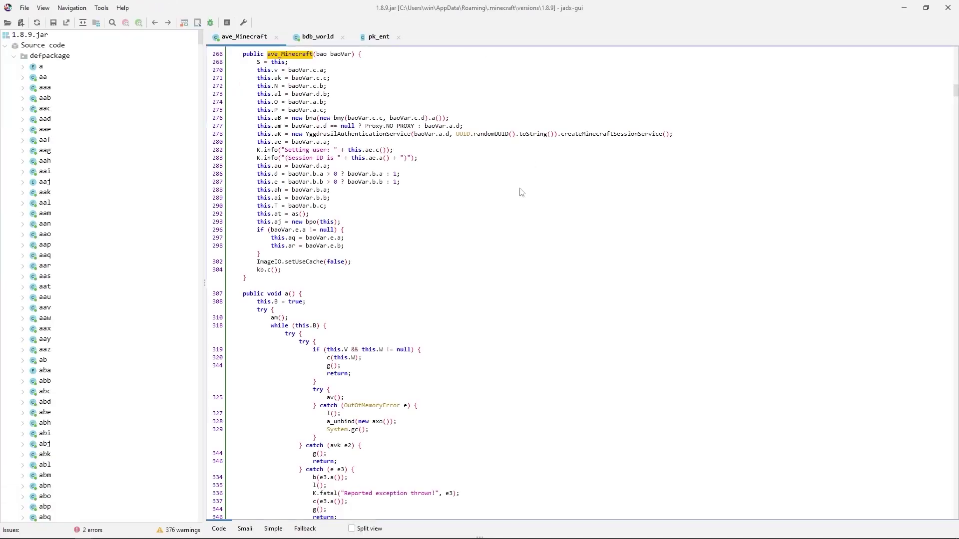
# - Open the ave_Minecraft.ax() search result and select the ap_delay field assigned 4 on line 1350
pyautogui.hotkey('alt', 'Tab')
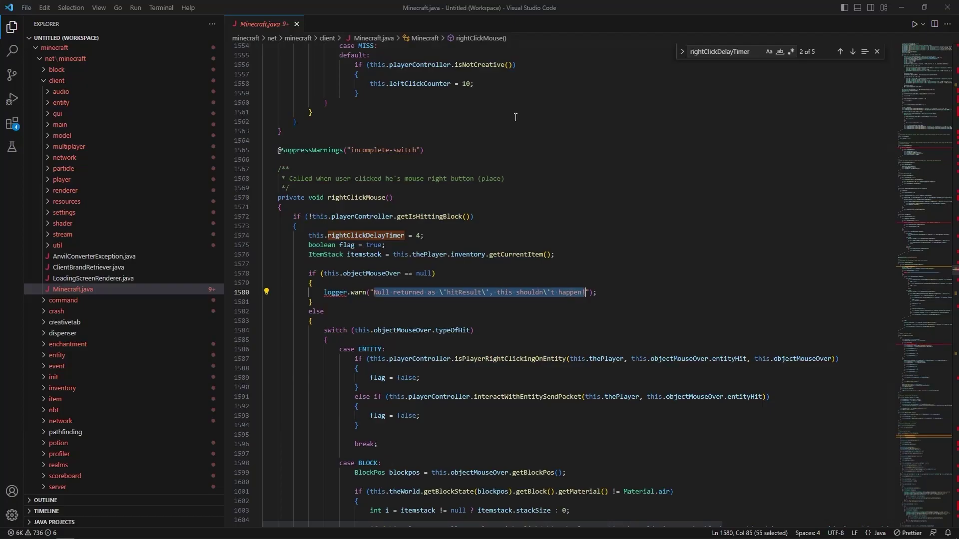
pyautogui.hotkey('alt', 'Tab')
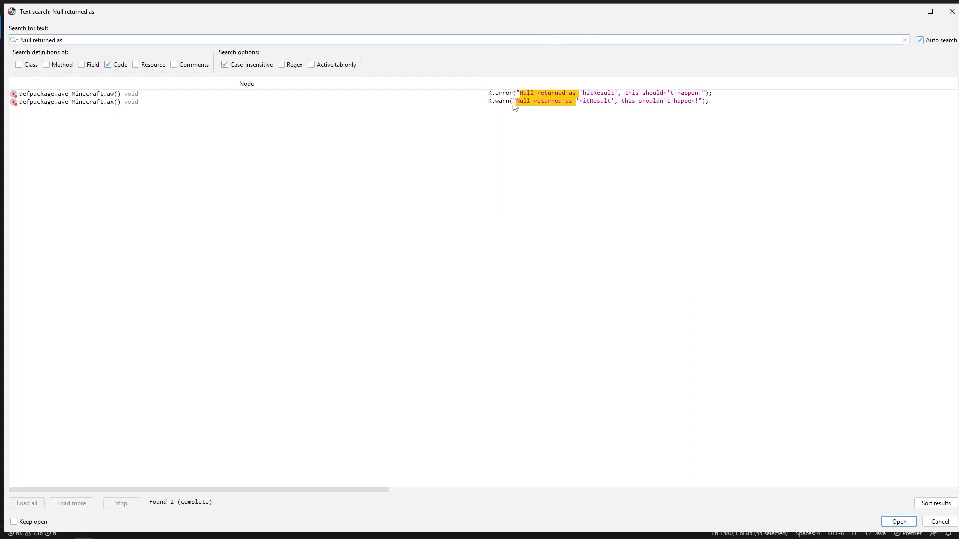
pyautogui.doubleClick(514, 103)
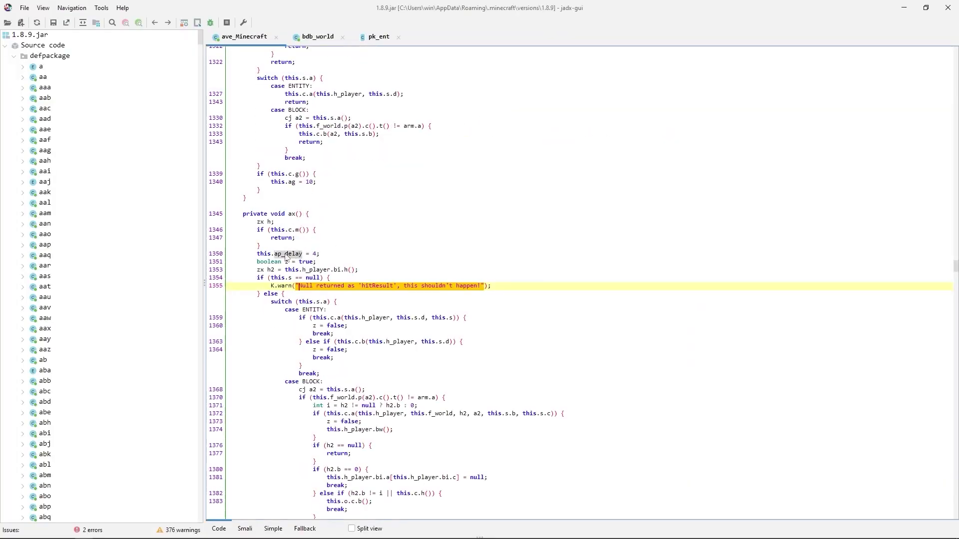
pyautogui.click(281, 256)
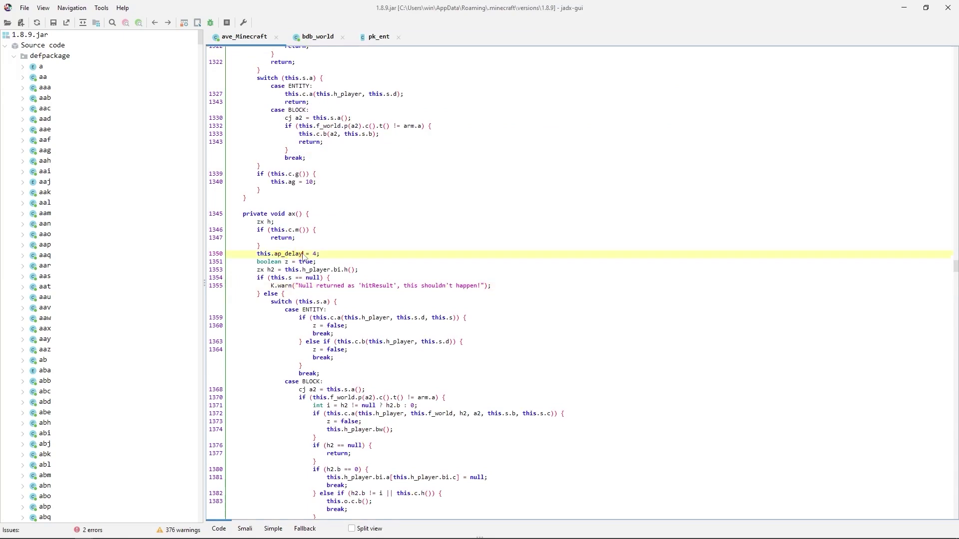
pyautogui.doubleClick(303, 256)
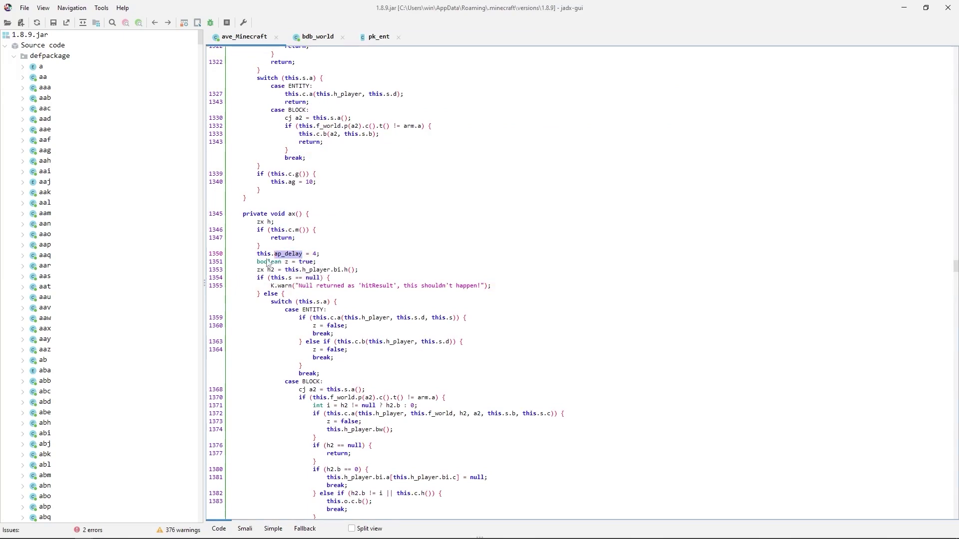
pyautogui.press('n')
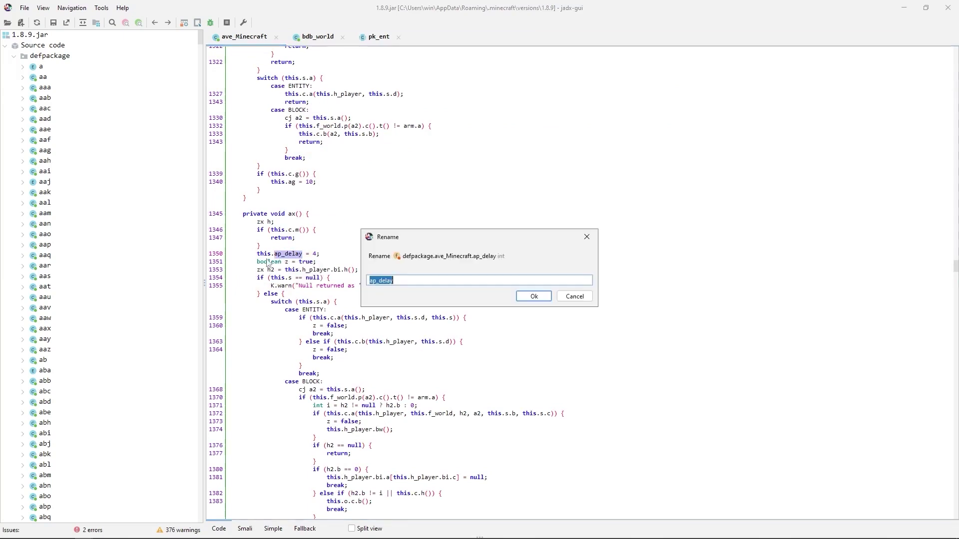
pyautogui.moveTo(399, 239); pyautogui.dragTo(432, 244)
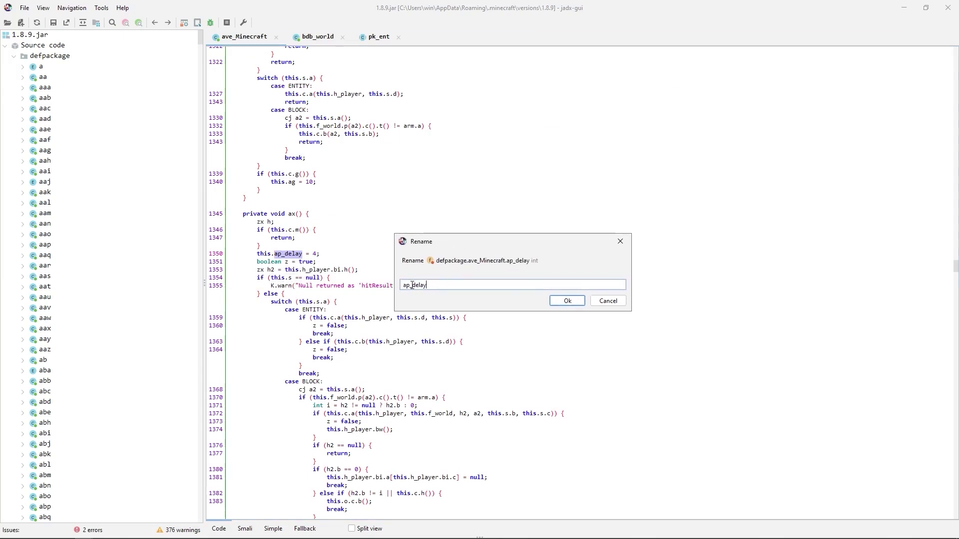
pyautogui.press('BackSpace')
pyautogui.write('_')
pyautogui.press('End')
pyautogui.click(600, 304)
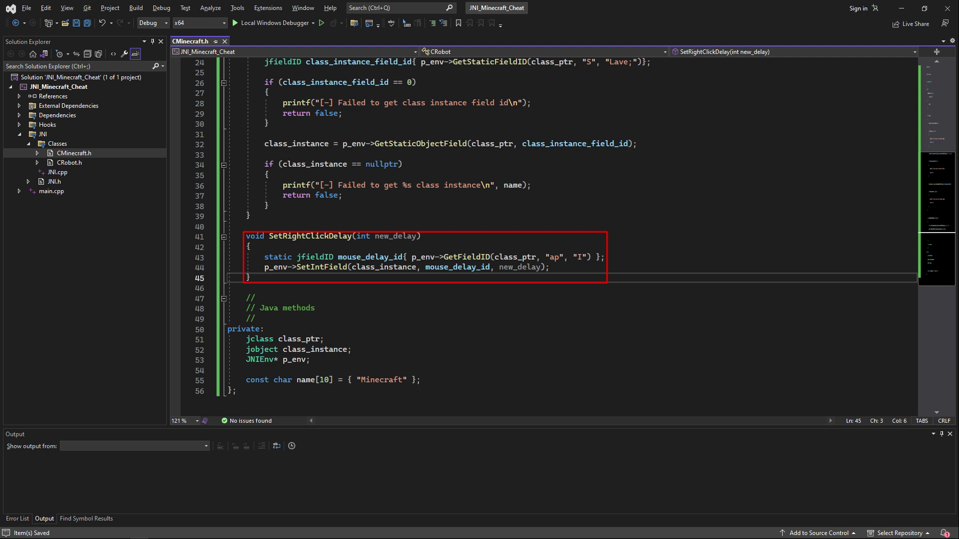
# - Add p_jni->p_cminecraft->SetRightClickDelay(0); inside MainThread's while loop in main.cpp
pyautogui.press('pageup')
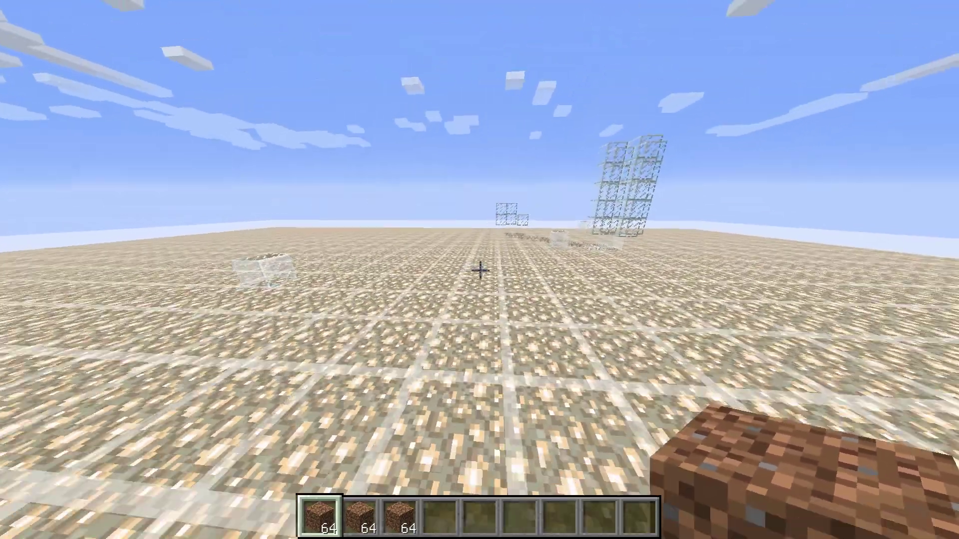
# - Right-click repeatedly to place dirt blocks instantly on the glowstone floor
pyautogui.rightClick(480, 270)
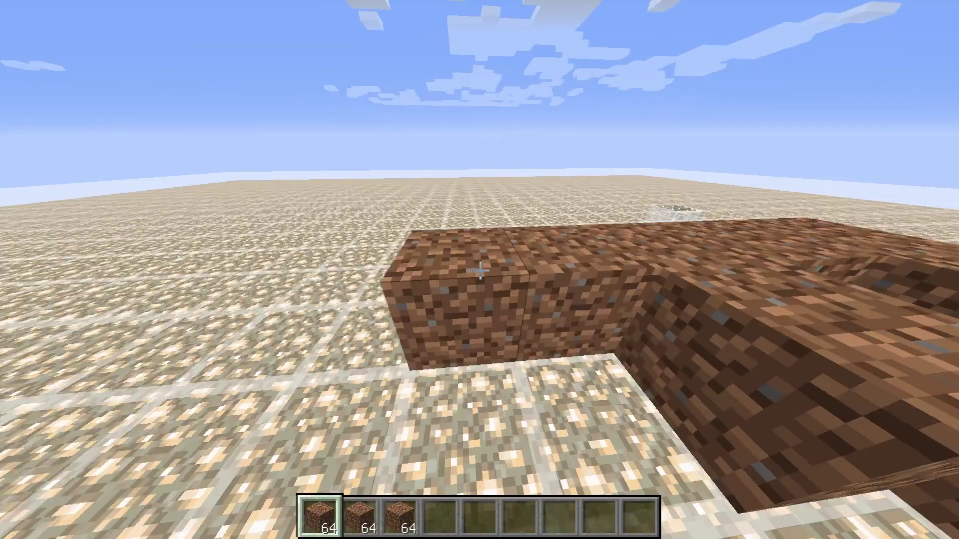
pyautogui.rightClick(480, 271)
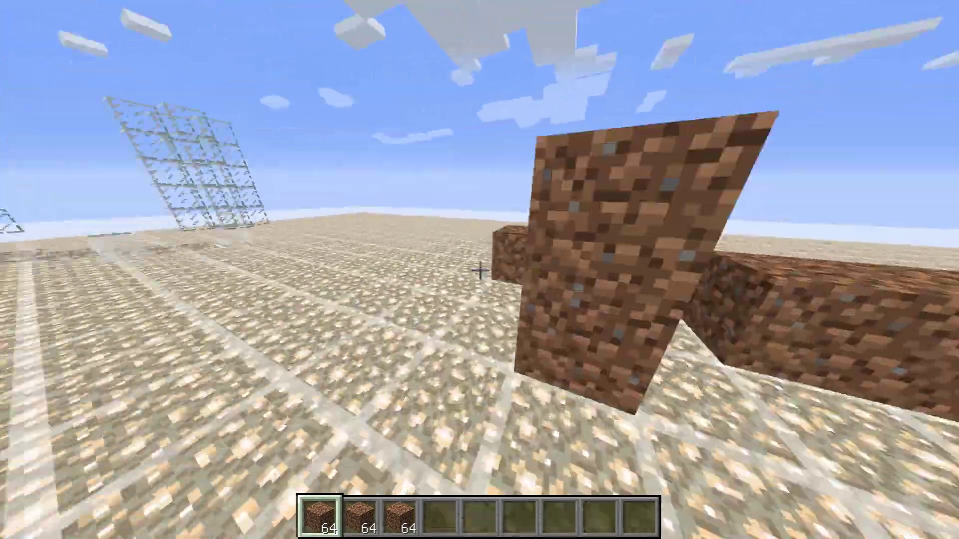
pyautogui.rightClick(479, 270)
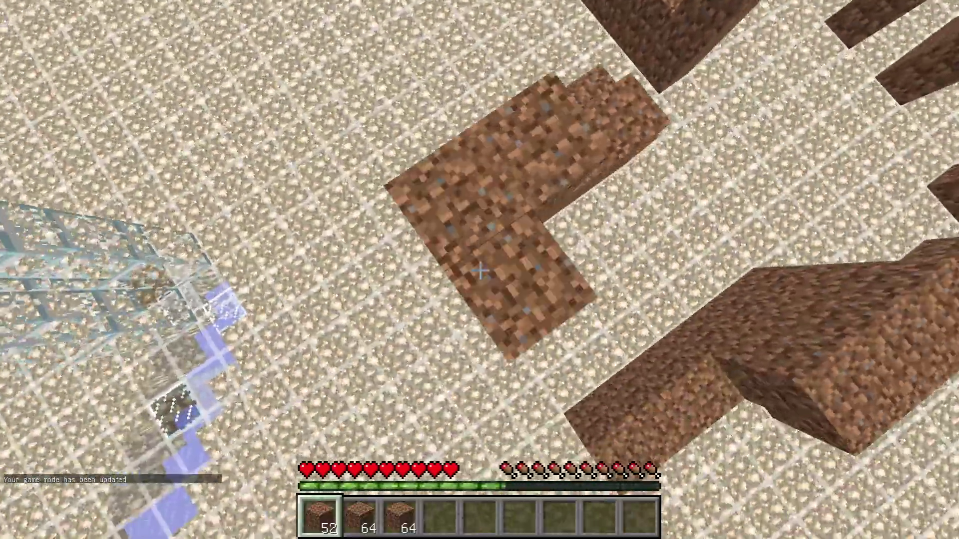
pyautogui.rightClick(479, 270)
pyautogui.rightClick(480, 270)
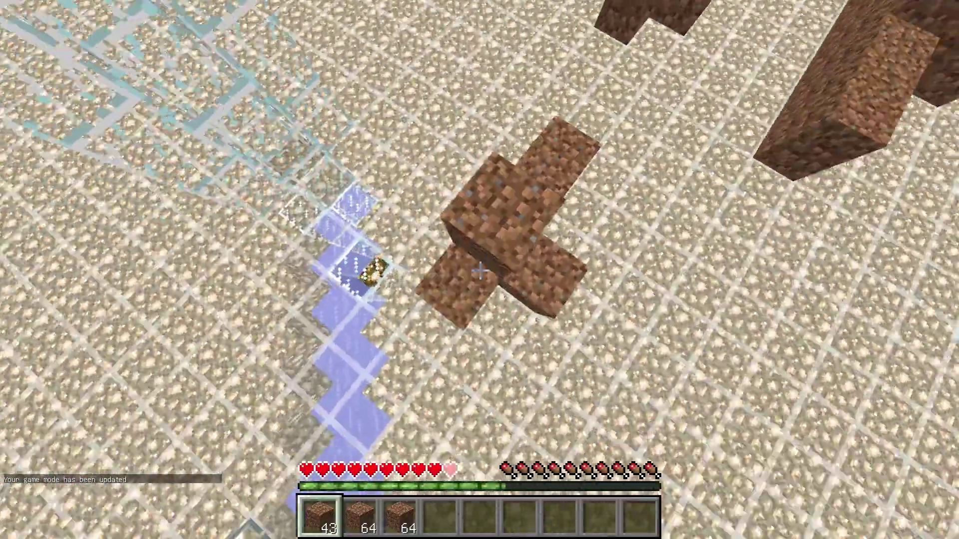